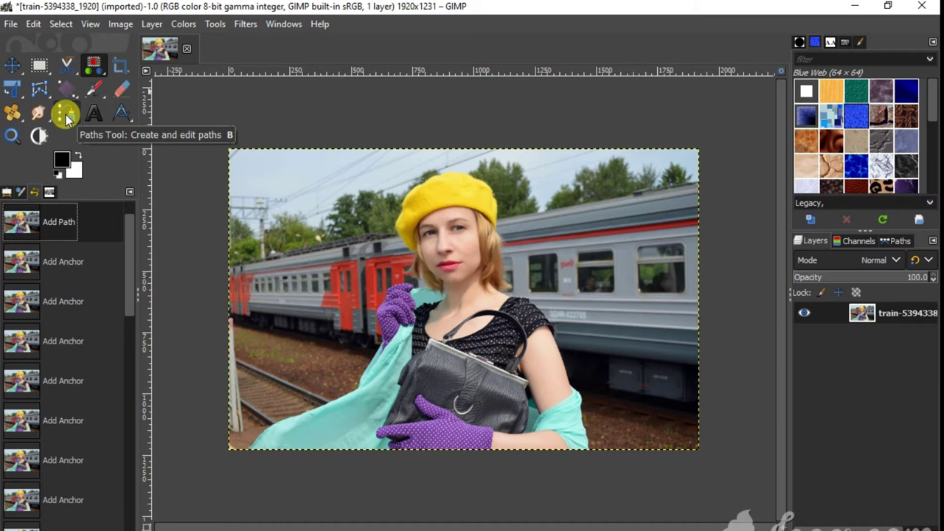
Step: With the Paths tool, place anchors from the scarf's bottom edge up past the glove to the shoulder
left_click(67, 118)
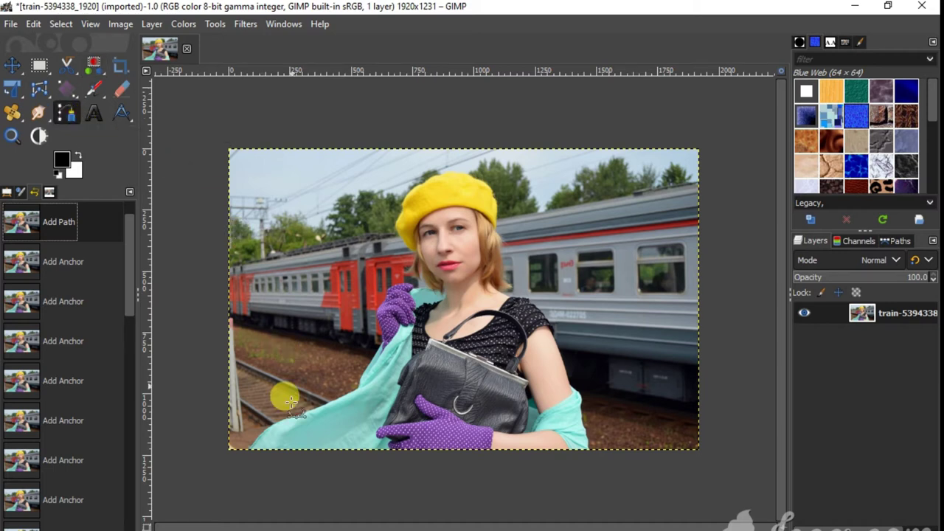
left_click(367, 445)
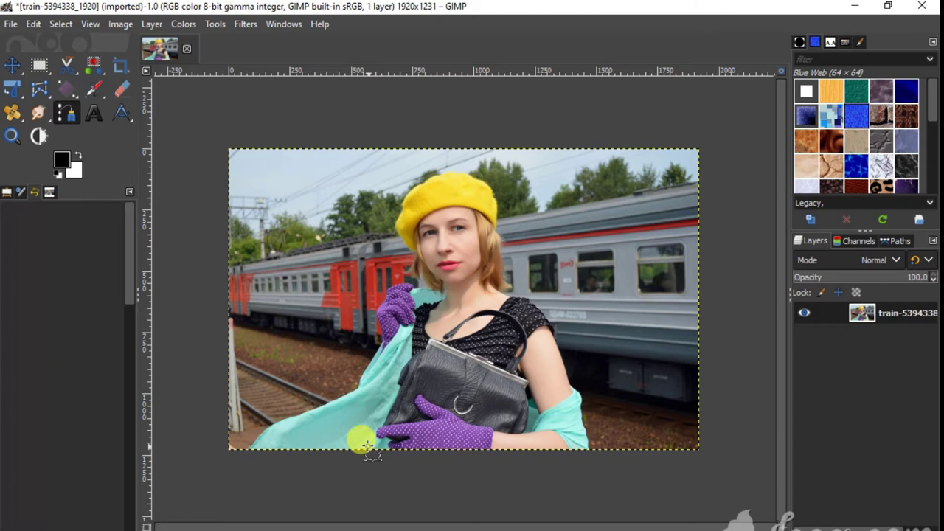
left_click(358, 384)
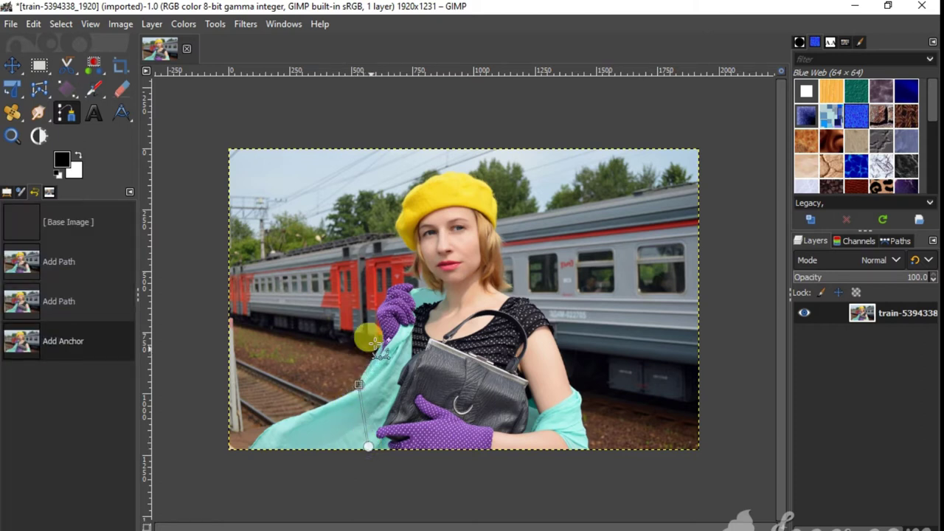
left_click(379, 346)
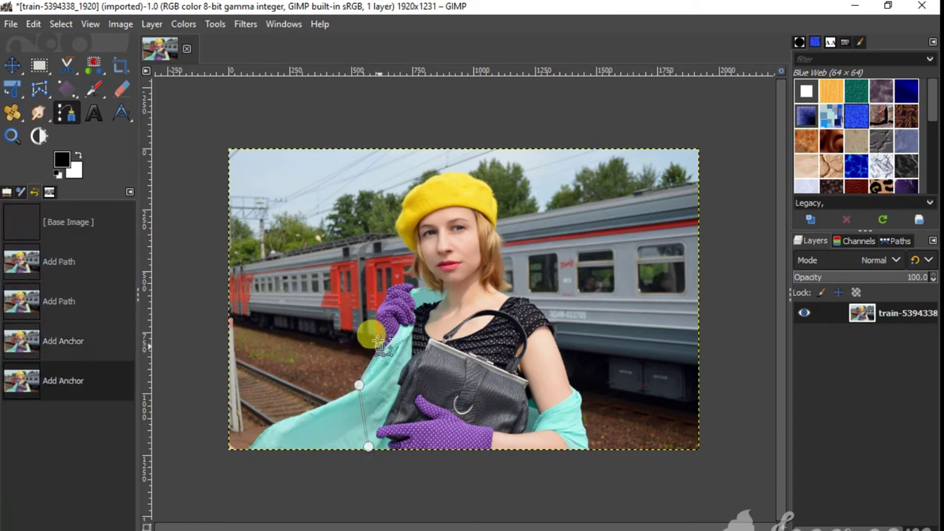
left_click(376, 314)
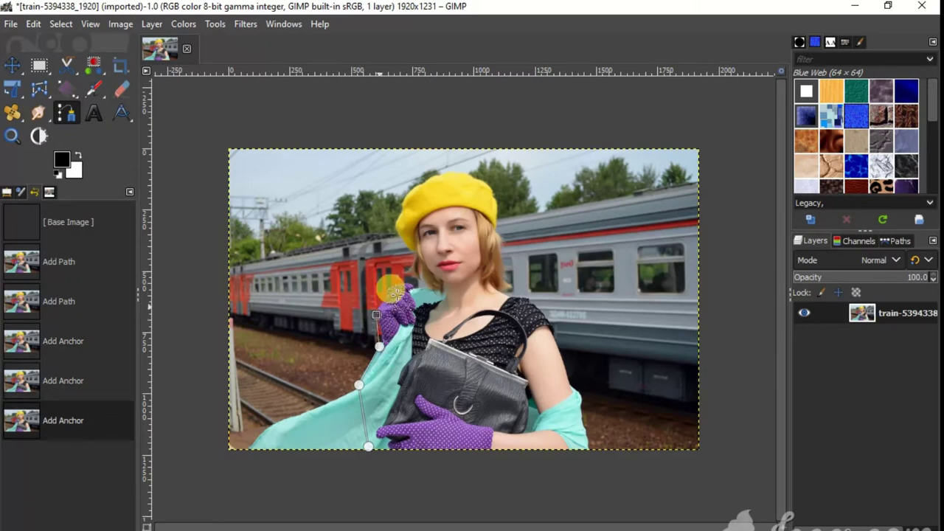
left_click(388, 297)
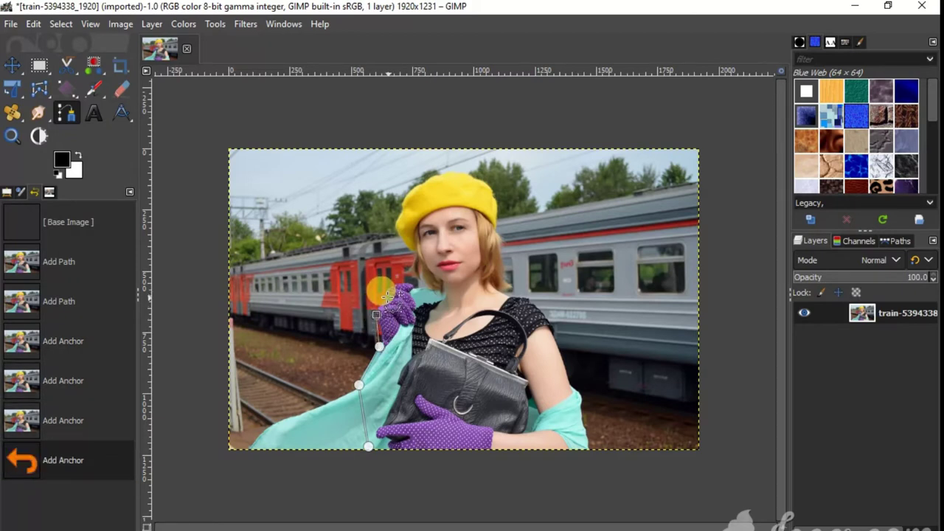
left_click(398, 285)
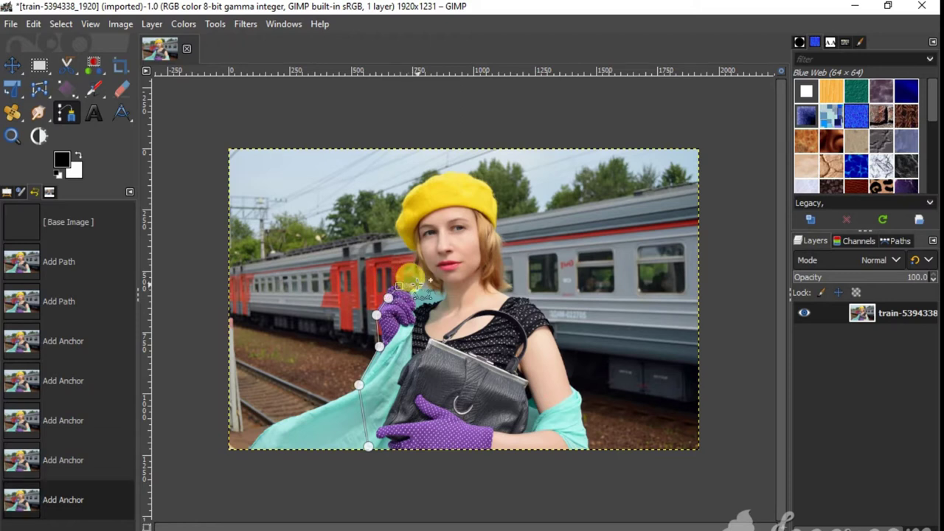
Step: Continue the path up the left side of her hair to the top right of the beret
left_click(416, 283)
left_click(417, 285)
left_click(415, 254)
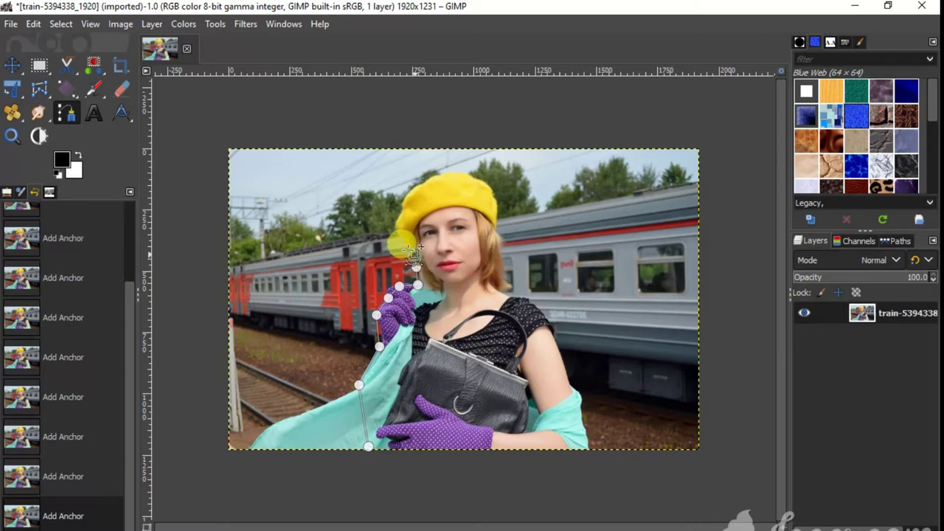
left_click(396, 230)
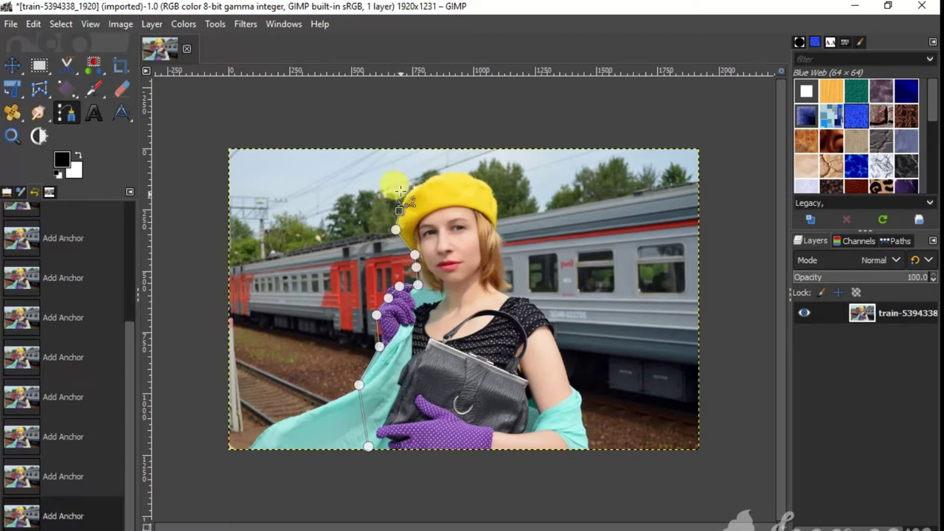
left_click(414, 188)
left_click(450, 173)
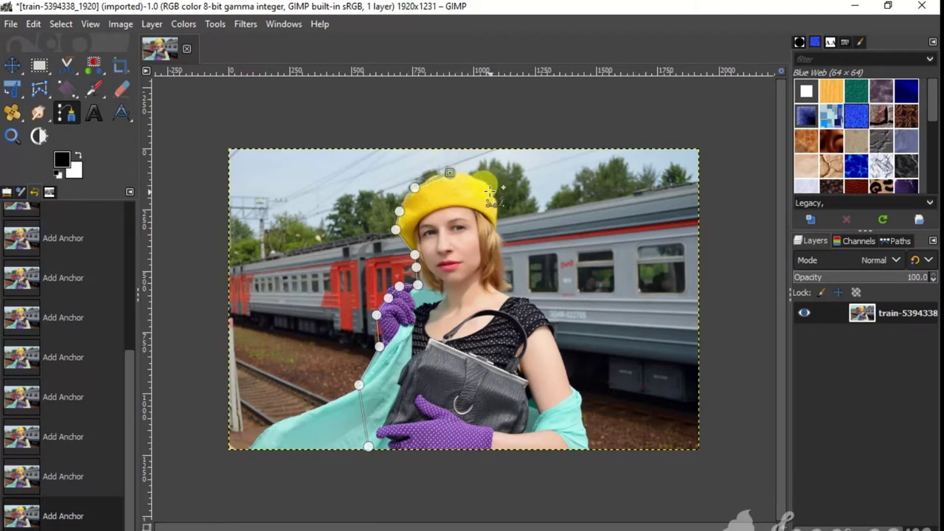
left_click(484, 177)
Step: Extend the path down the beret's right edge, hair, neck, shoulder and arm to the scarf
left_click(493, 198)
left_click(498, 230)
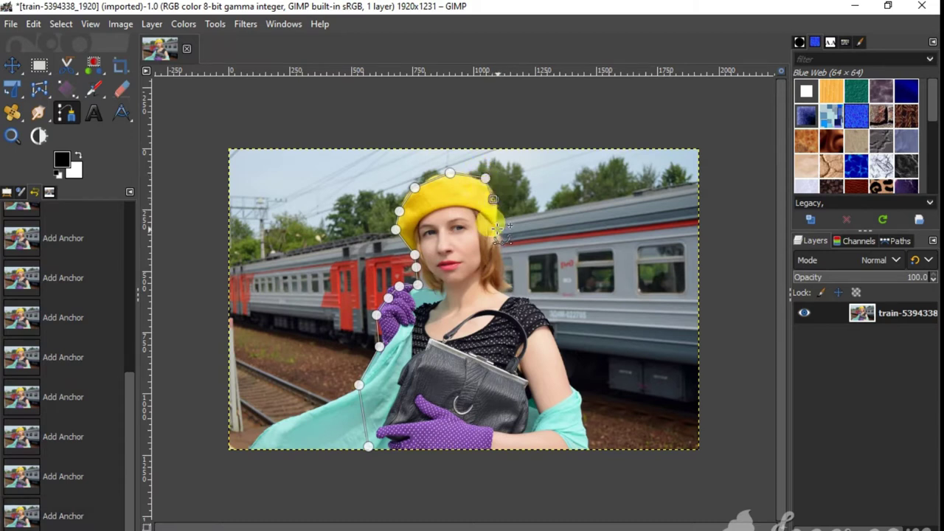
left_click(503, 246)
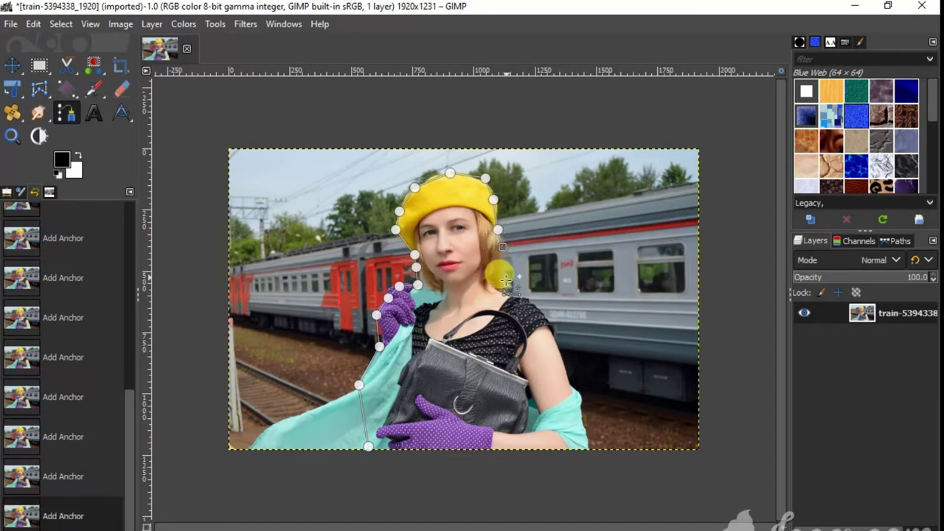
left_click(509, 279)
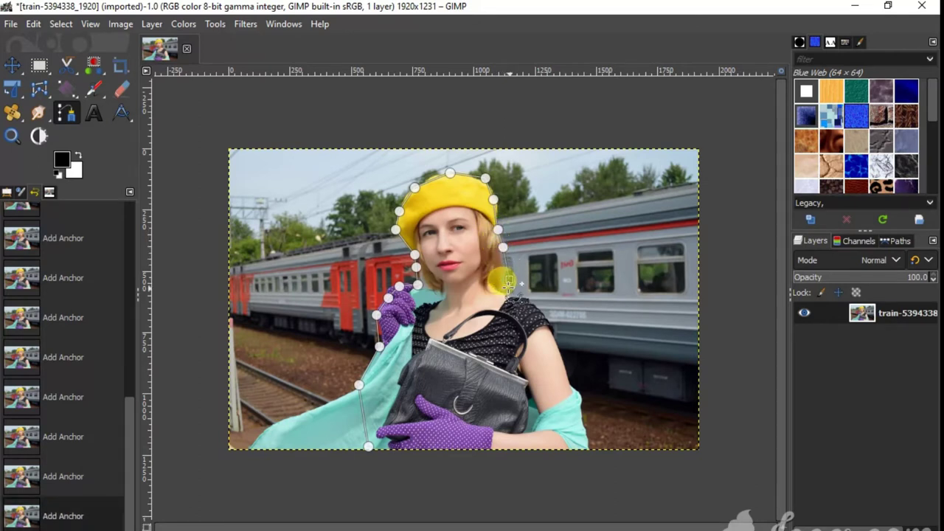
left_click(506, 294)
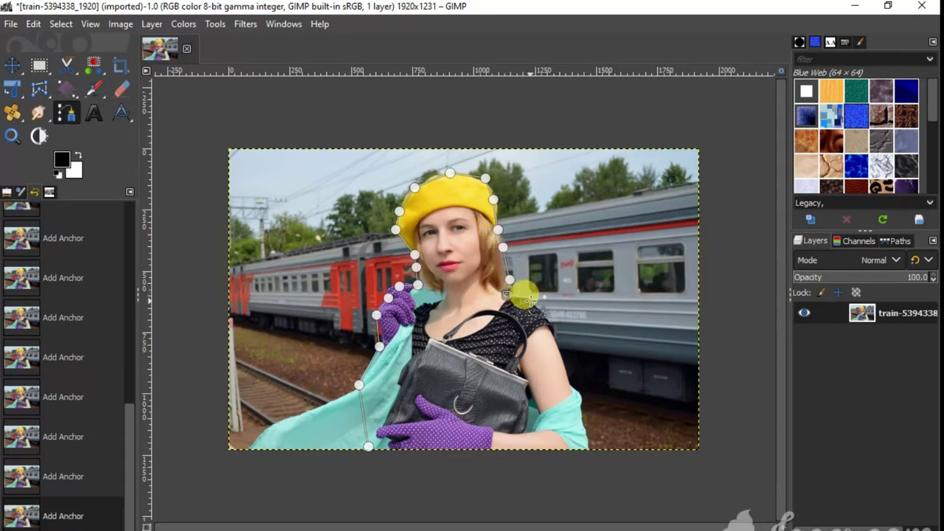
left_click(530, 298)
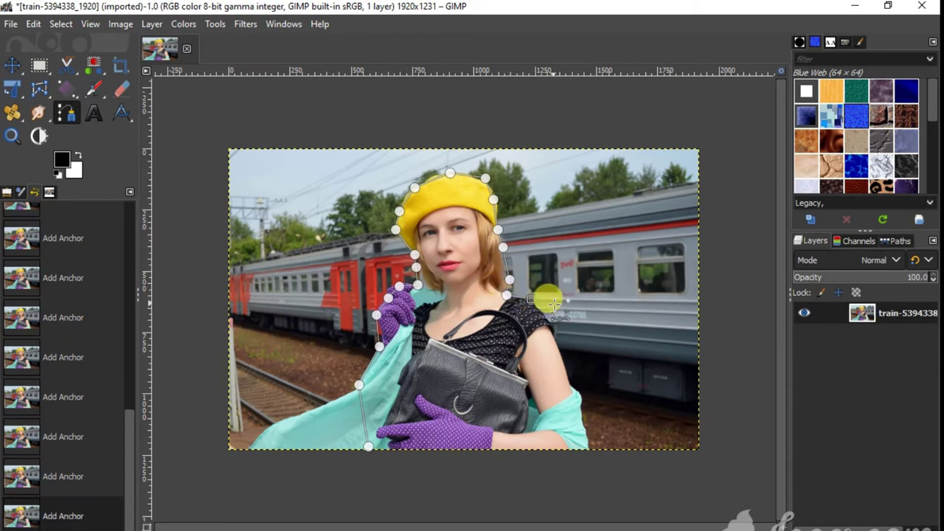
left_click(551, 325)
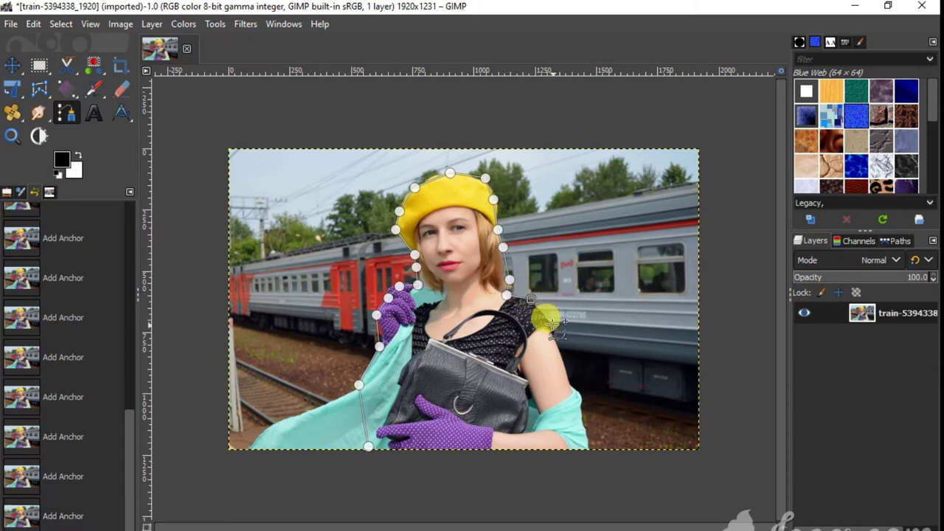
left_click(557, 342)
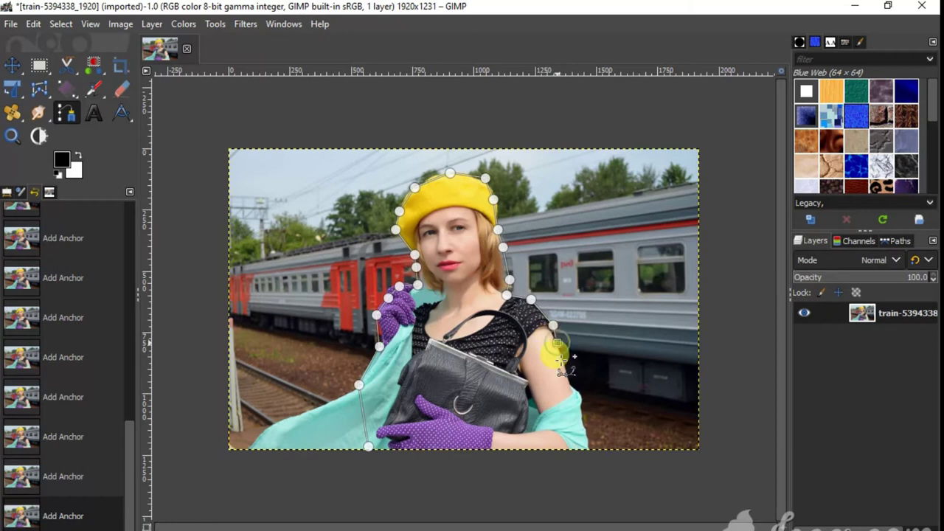
left_click(570, 381)
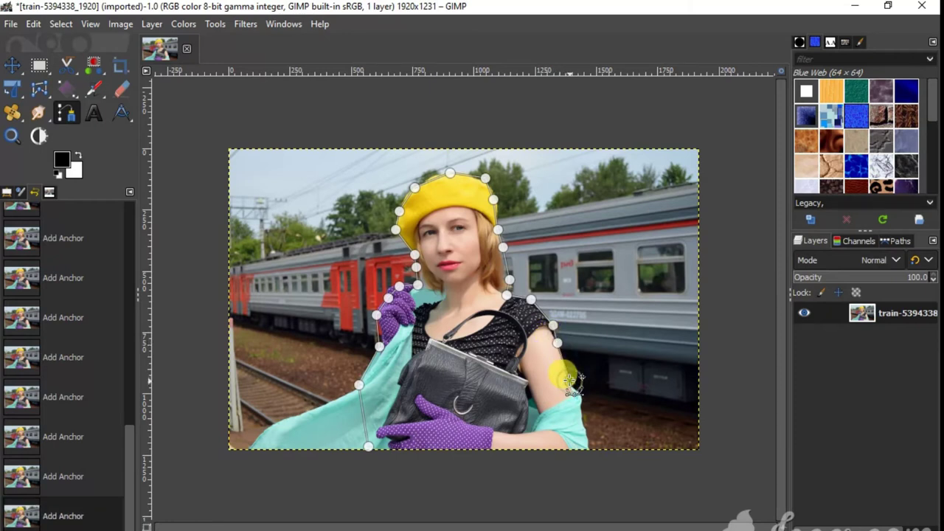
left_click(579, 394)
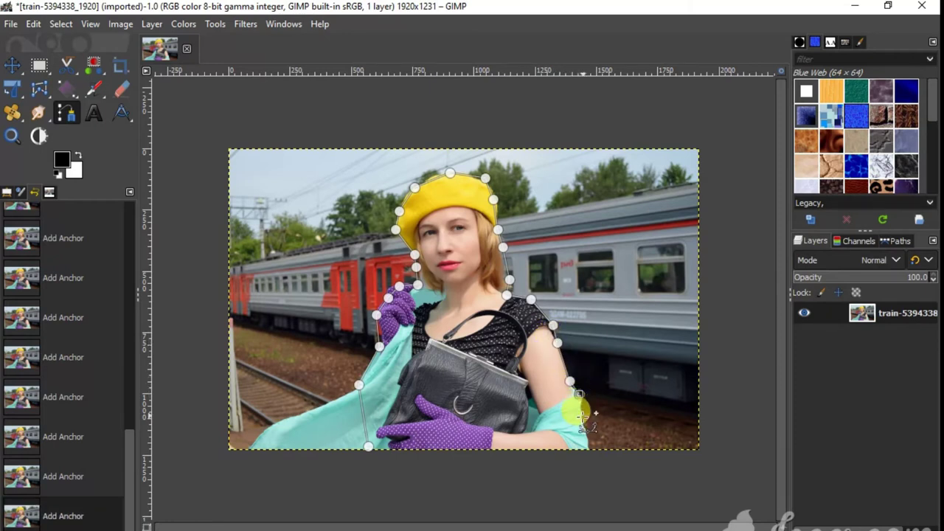
left_click(583, 418)
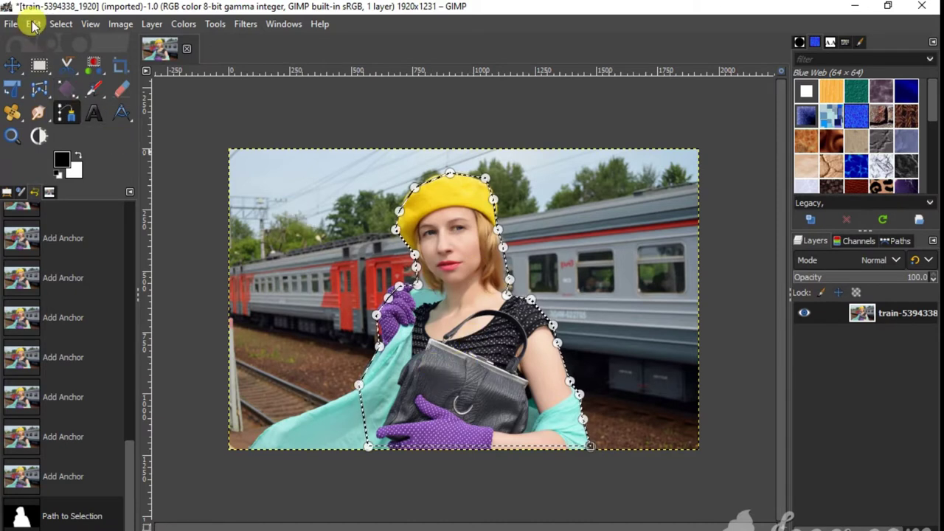
Step: Invert the selection from the Select menu so the background is selected instead of the woman
left_click(34, 25)
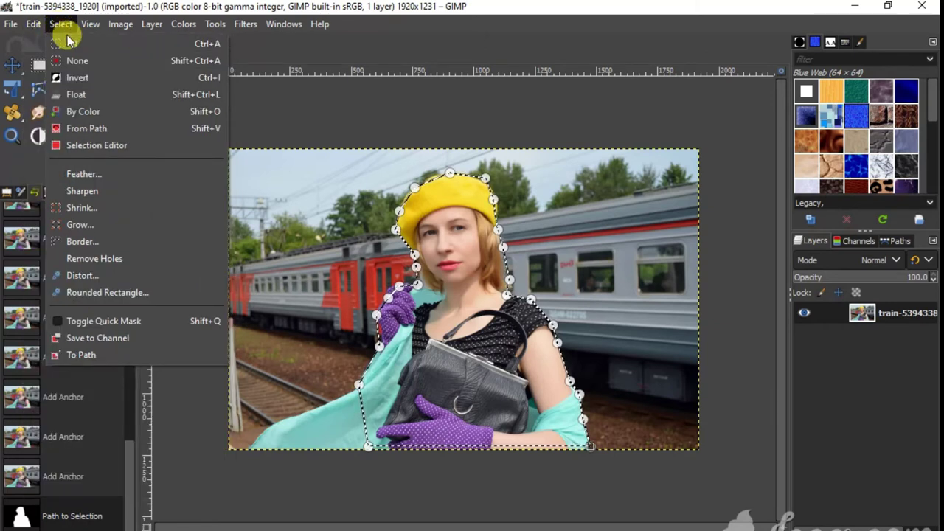
left_click(82, 78)
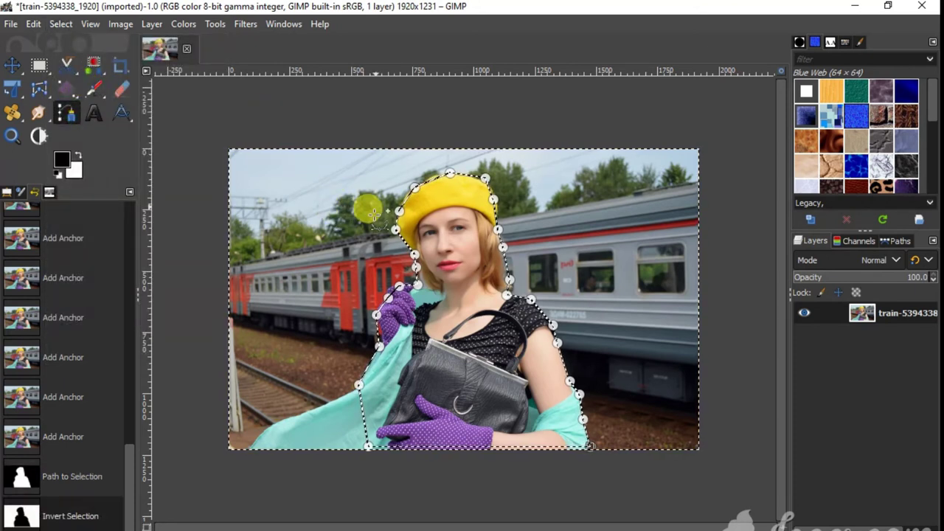
Step: Lower the background's saturation scale to 0.052 with Colors > Saturation and apply it
left_click(184, 24)
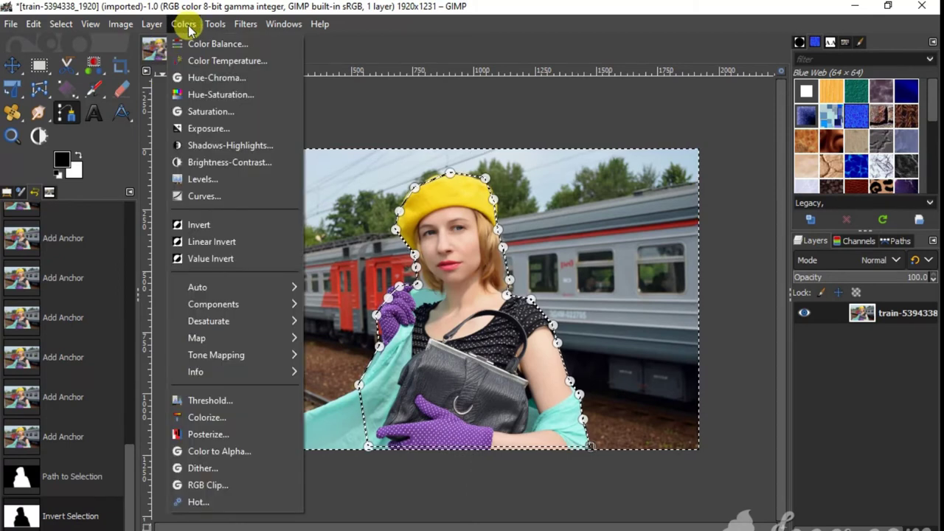
left_click(214, 112)
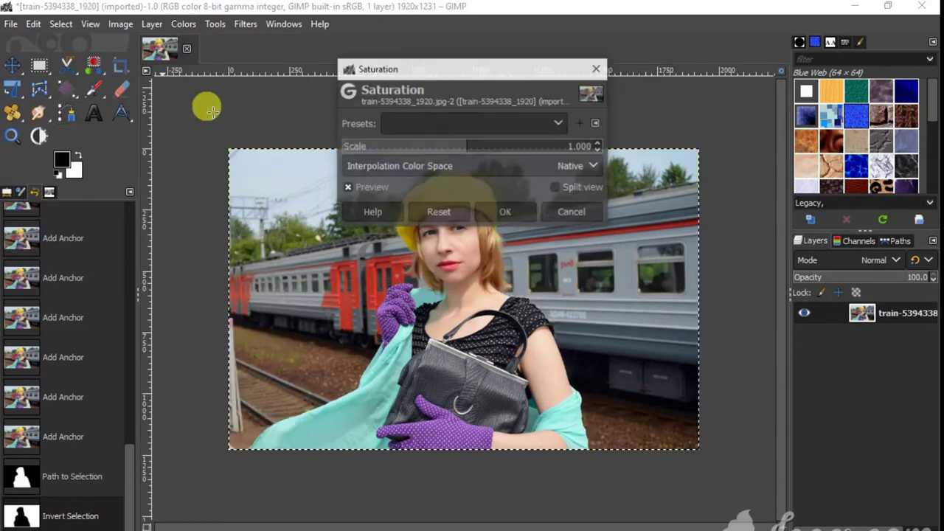
left_click(411, 147)
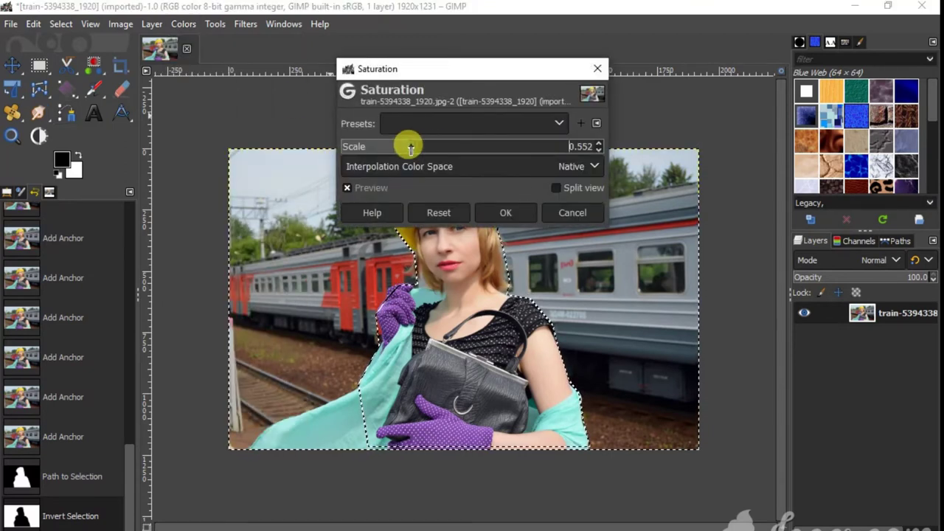
left_click(368, 147)
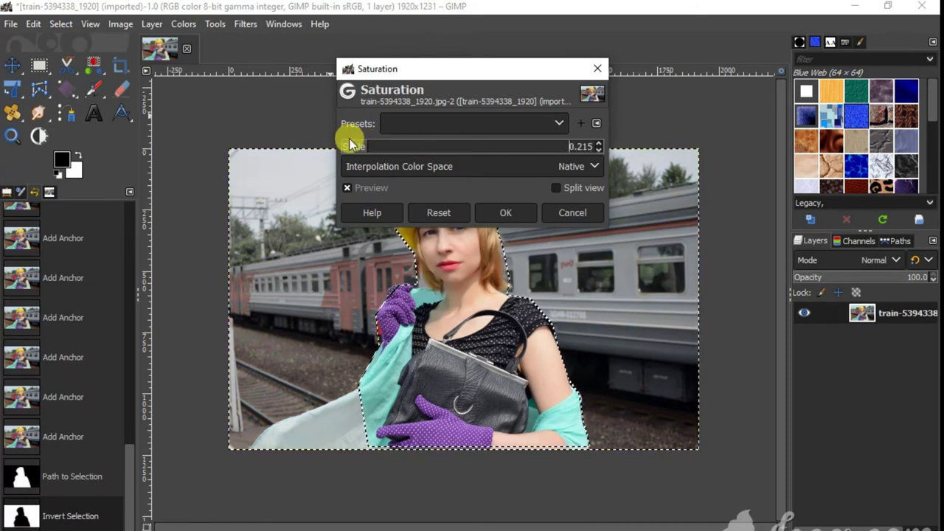
left_click(347, 146)
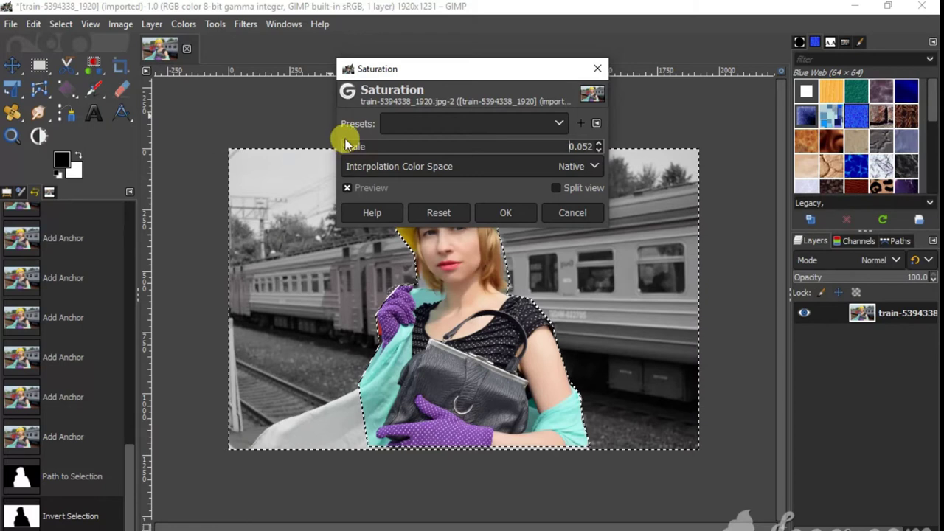
left_click(515, 212)
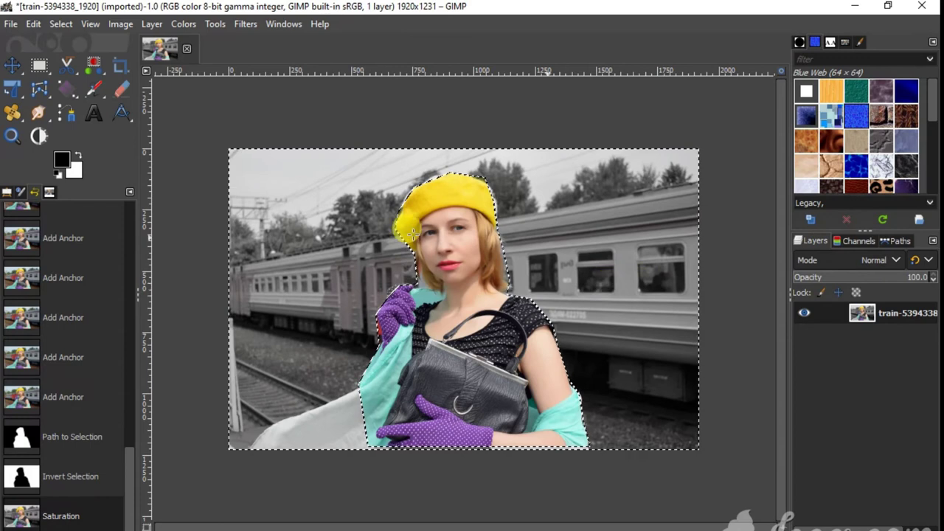
Step: Choose the Abstract 1 gradient in the Gradient tool's options for the background fill
left_click(69, 89)
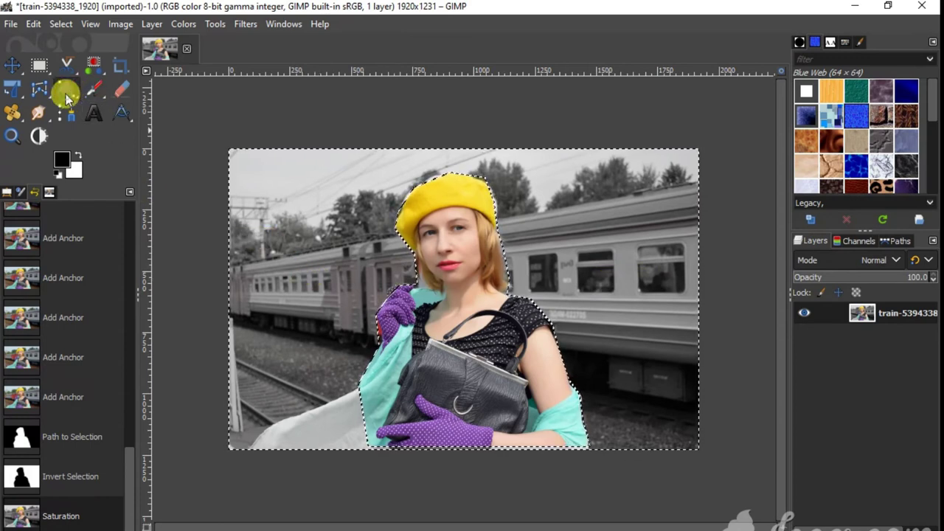
left_click(10, 191)
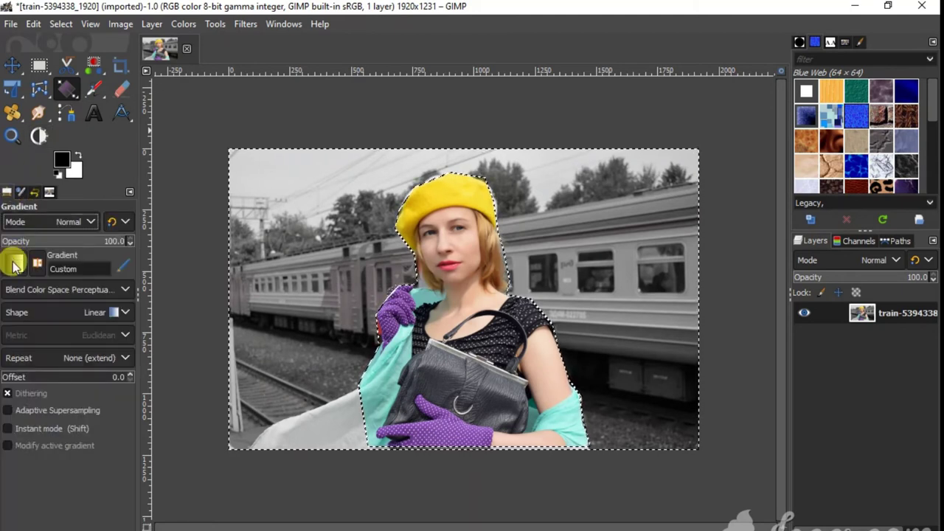
left_click(13, 263)
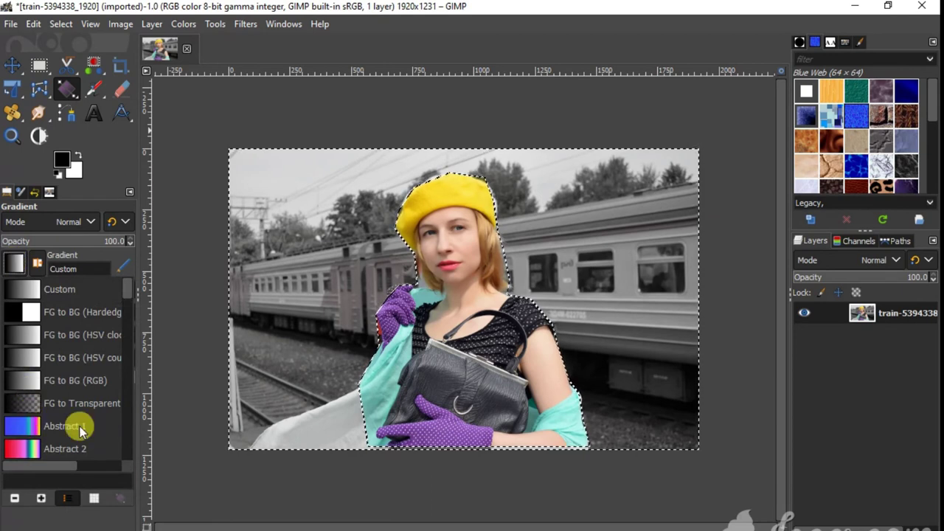
scroll(129, 301, "down", 3)
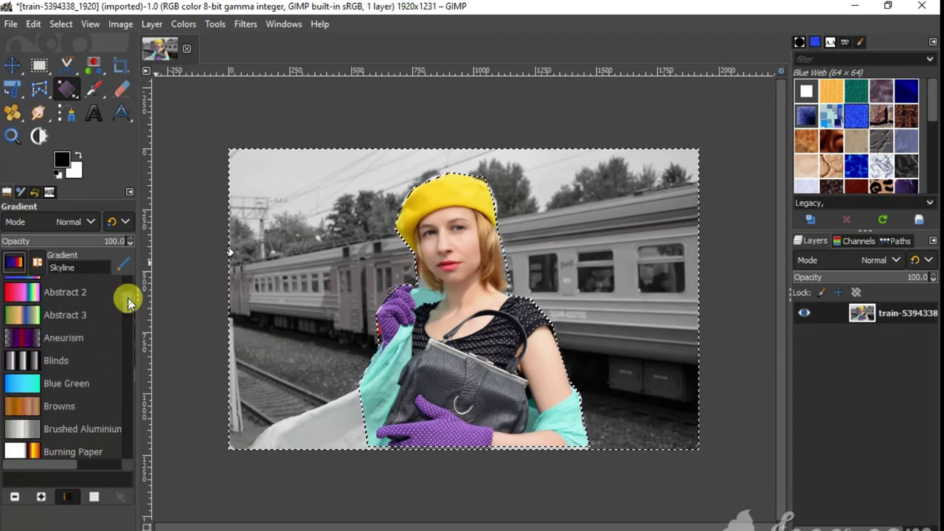
scroll(126, 282, "up", 3)
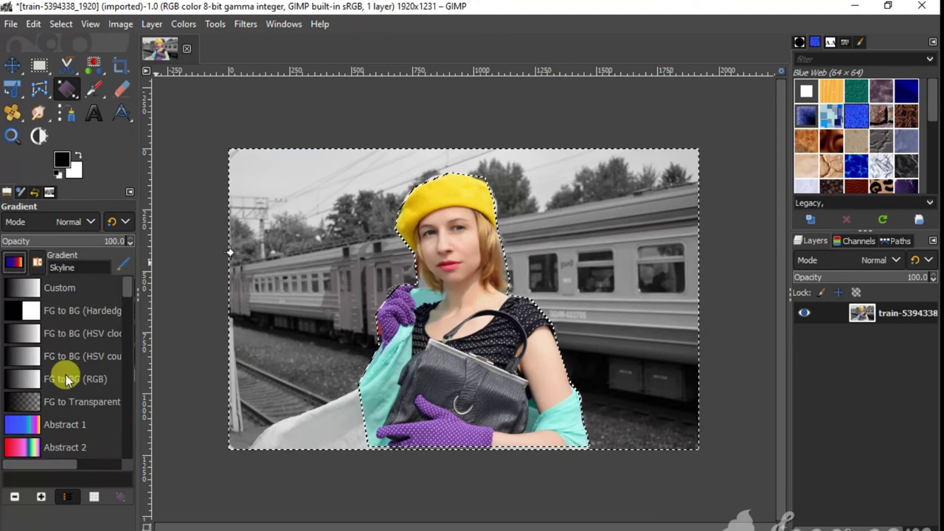
left_click(18, 434)
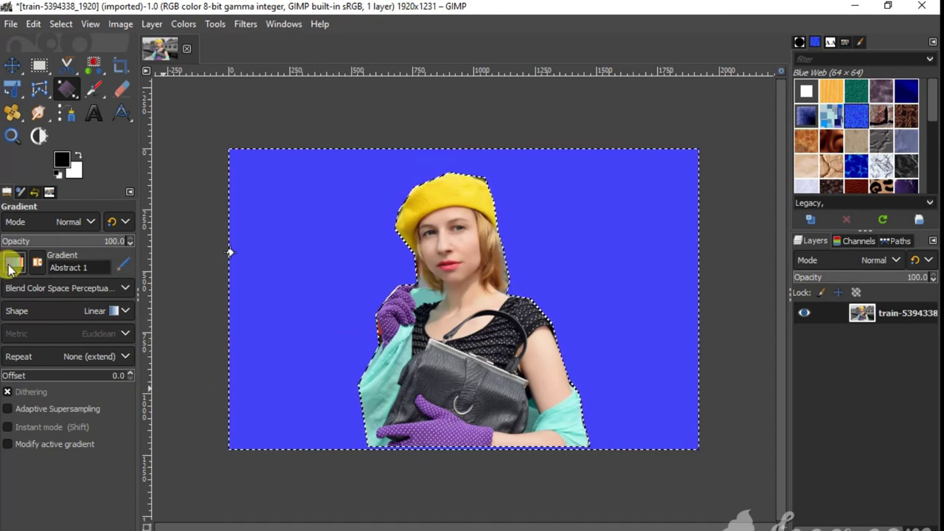
Step: Try Abstract 2, then pick Full saturation spectrum and drag a diagonal gradient to the lower right
left_click(10, 265)
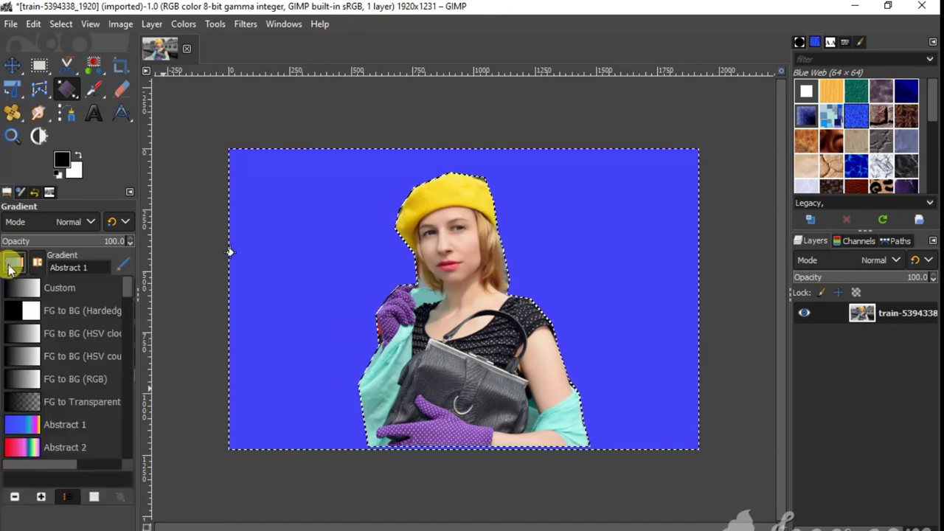
left_click(32, 447)
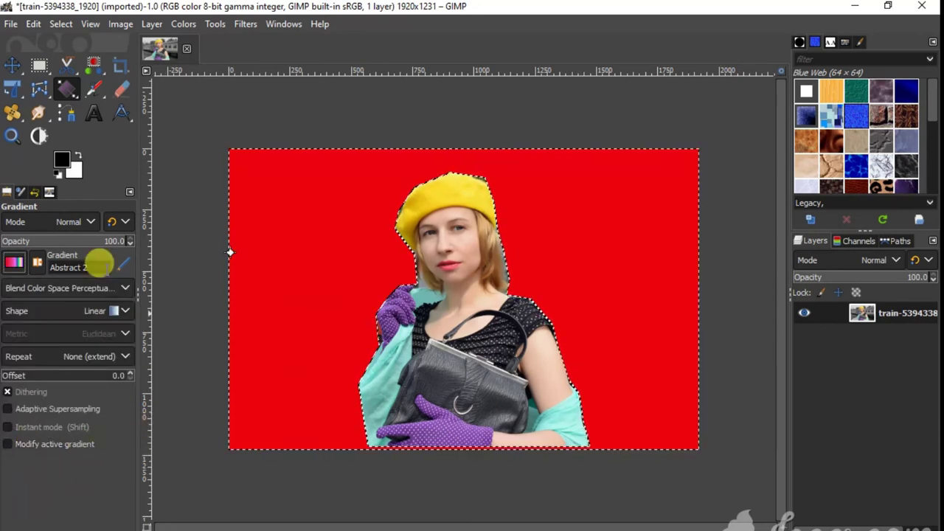
left_click(12, 264)
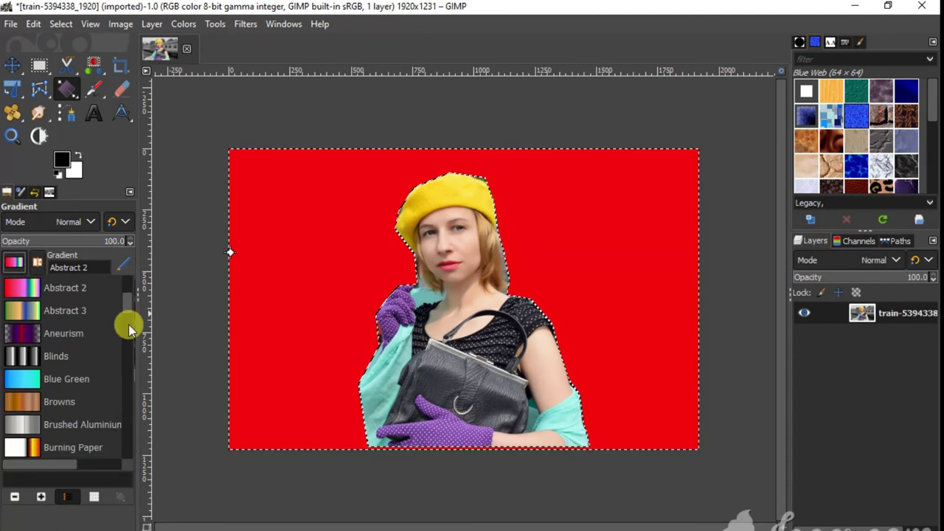
left_click(131, 352)
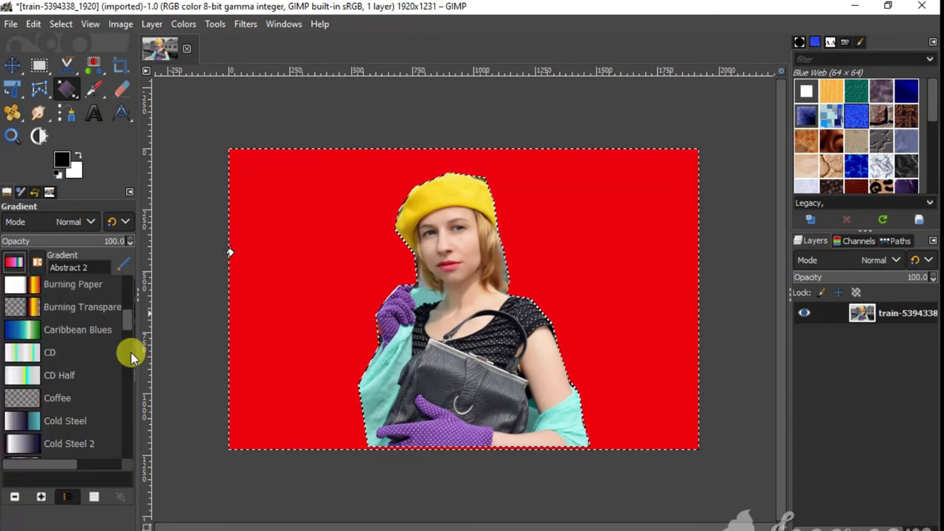
left_click(131, 353)
left_click(130, 353)
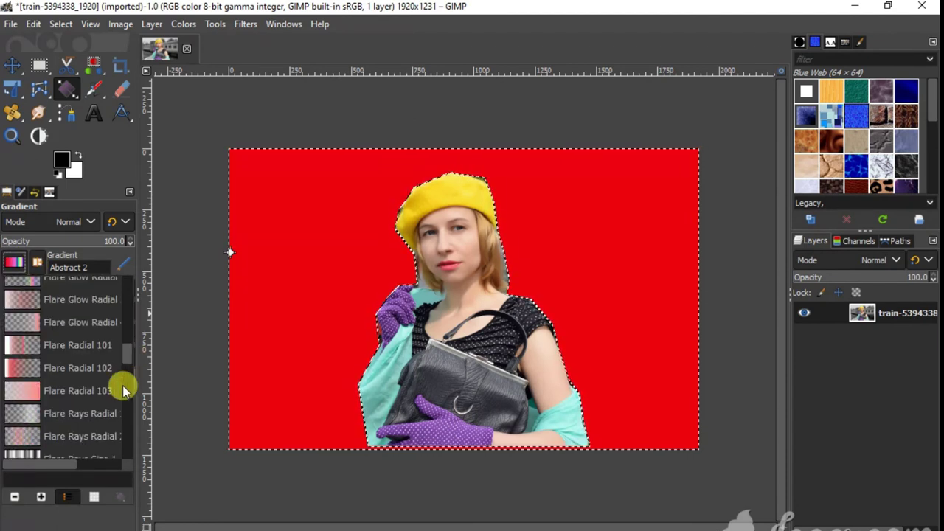
left_click(123, 385)
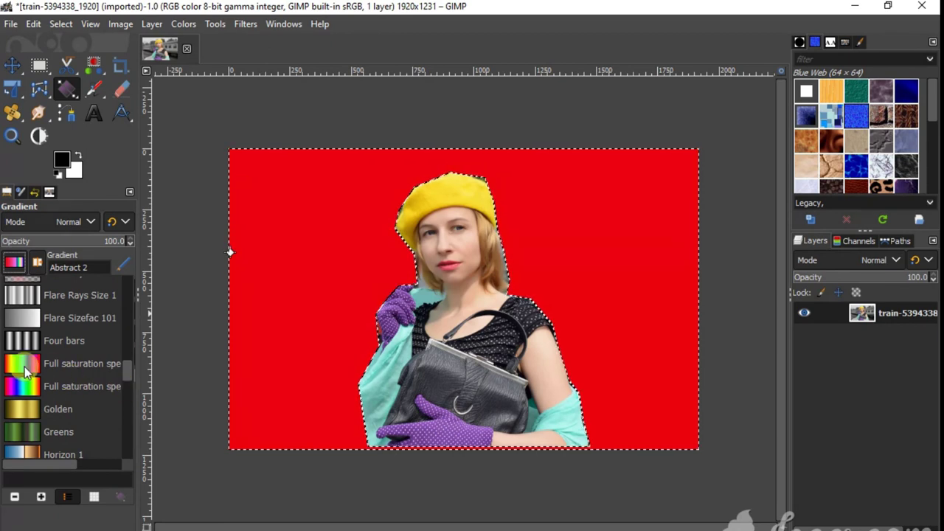
left_click(24, 365)
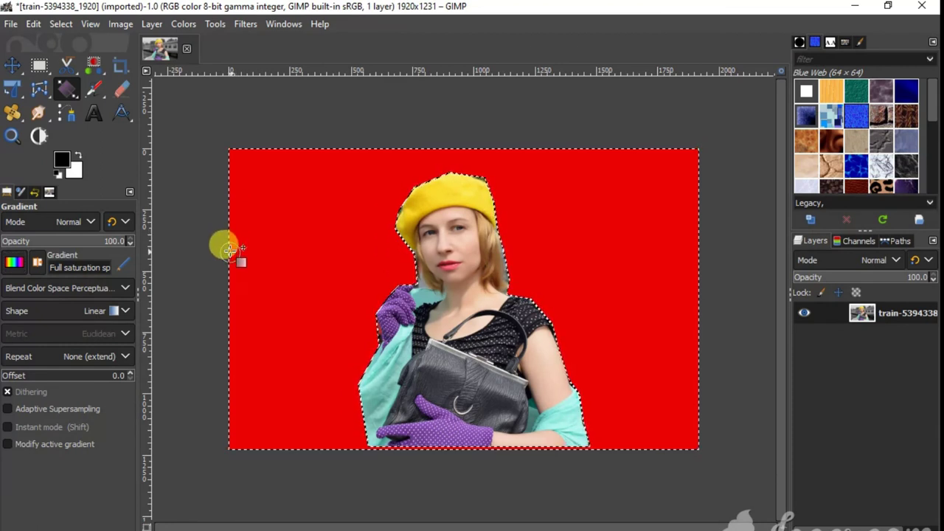
left_click_drag(230, 251, 609, 402)
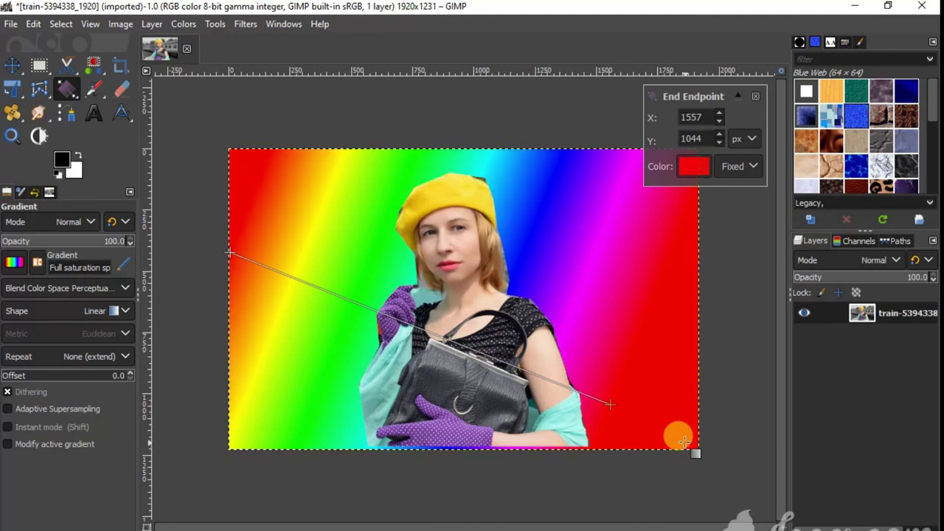
Step: Commit the rainbow gradient, dismiss the endpoint settings, and open the Edit menu to undo it
key("ctrl+shift+a")
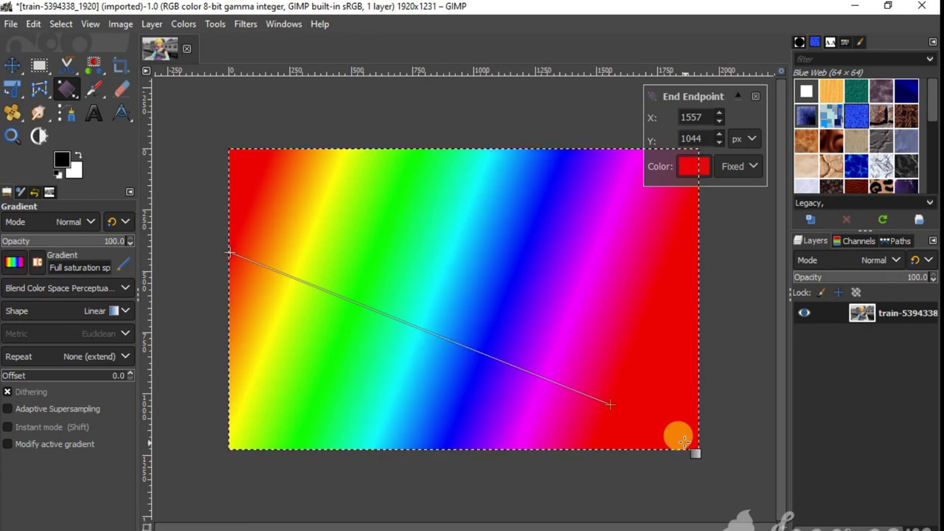
left_click(624, 356)
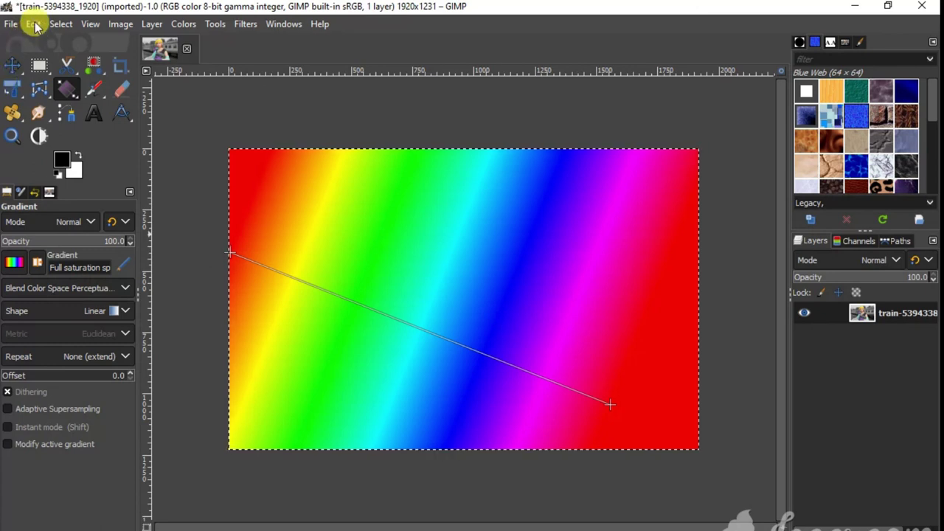
left_click(34, 26)
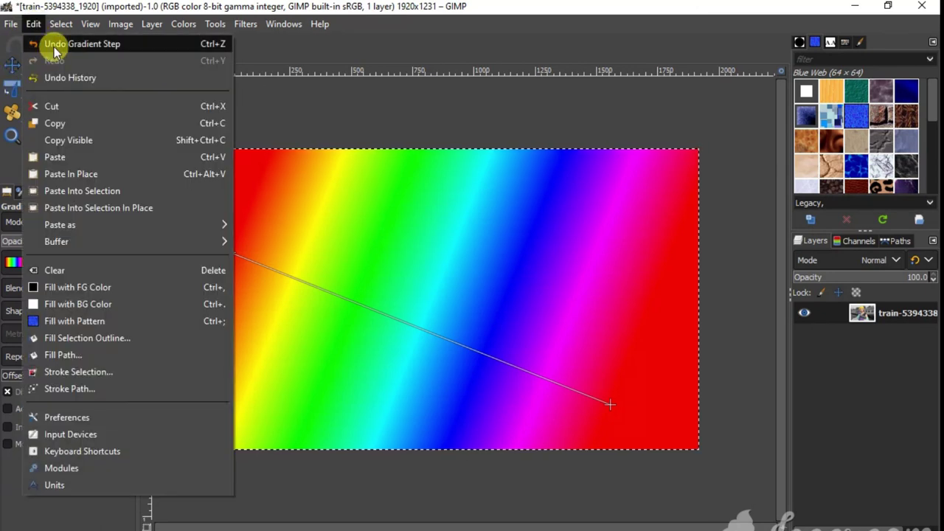